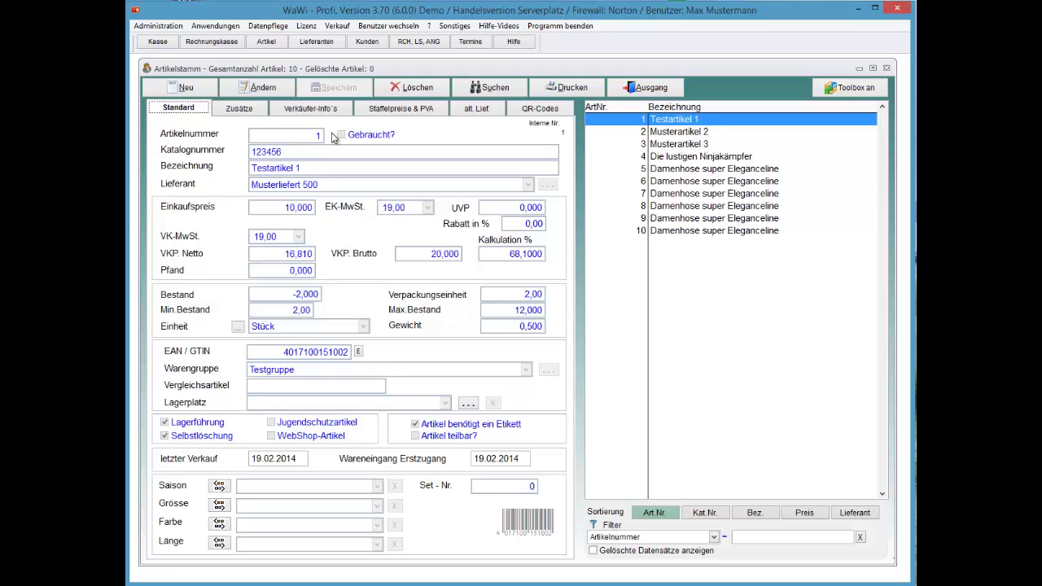
pyautogui.click(850, 87)
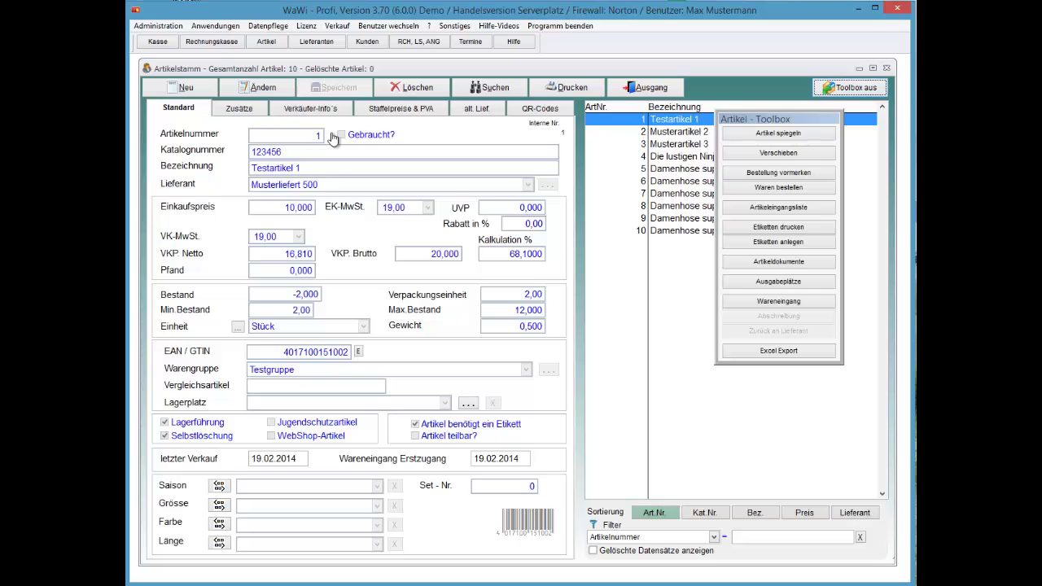
pyautogui.click(779, 134)
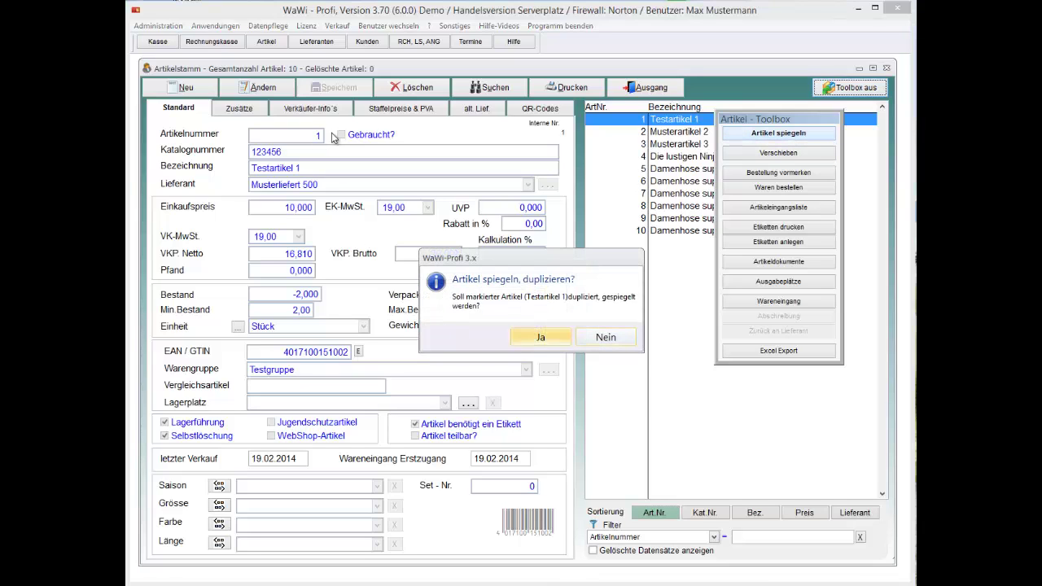
pyautogui.press('Return')
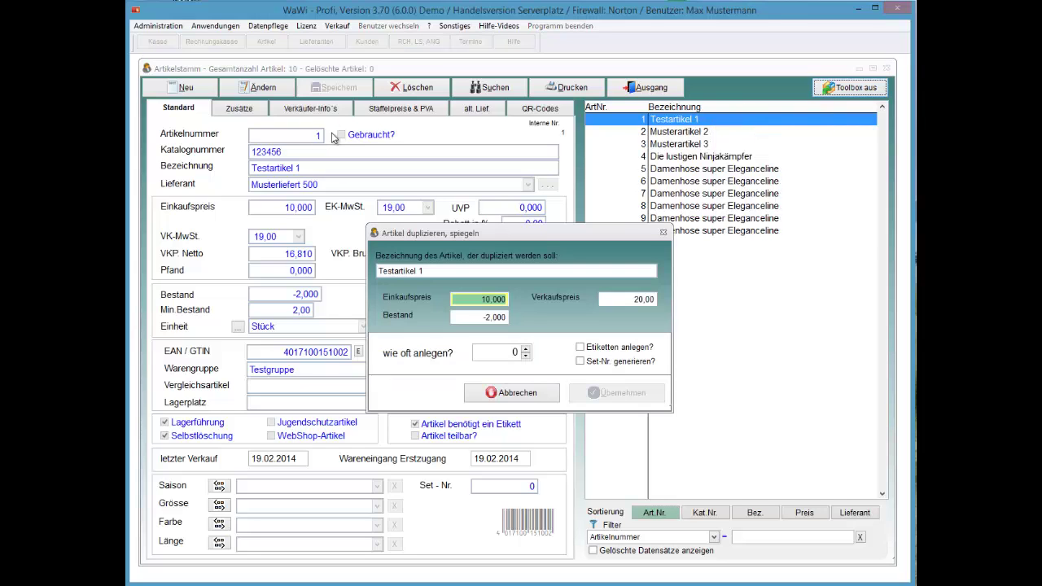
pyautogui.click(526, 349)
pyautogui.click(526, 350)
pyautogui.click(526, 349)
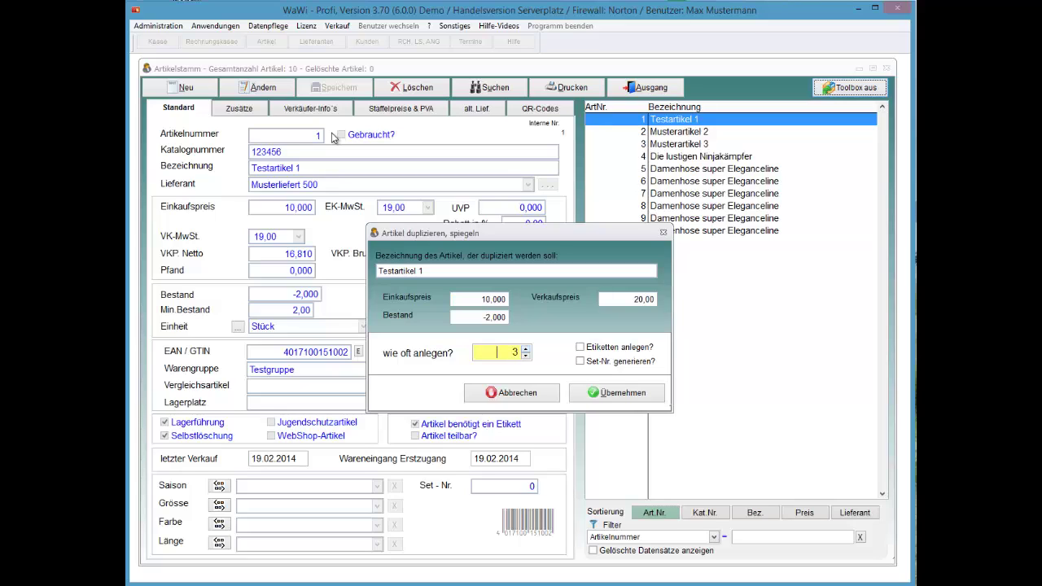
pyautogui.click(580, 360)
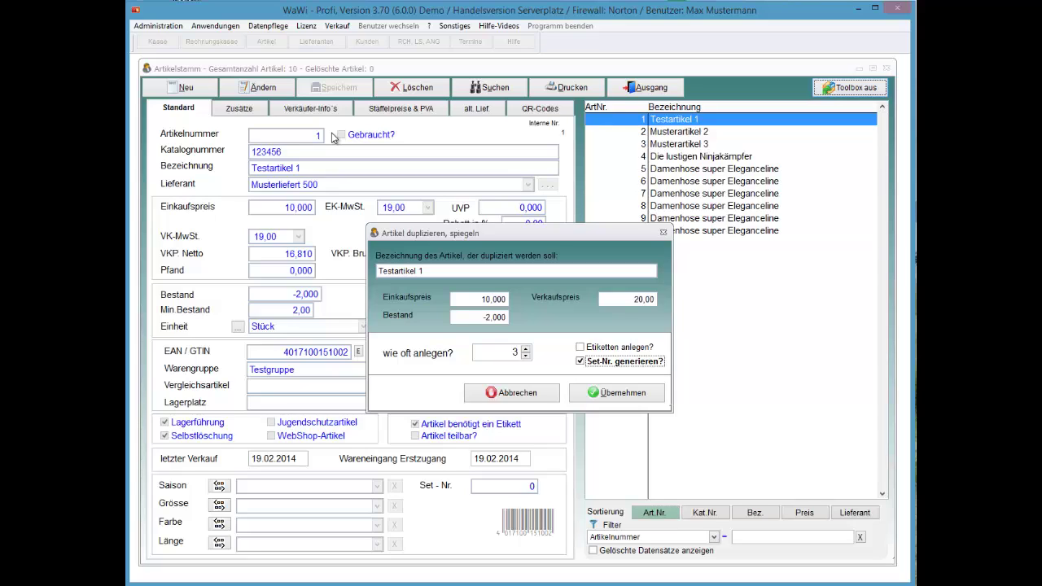
pyautogui.press('Tab')
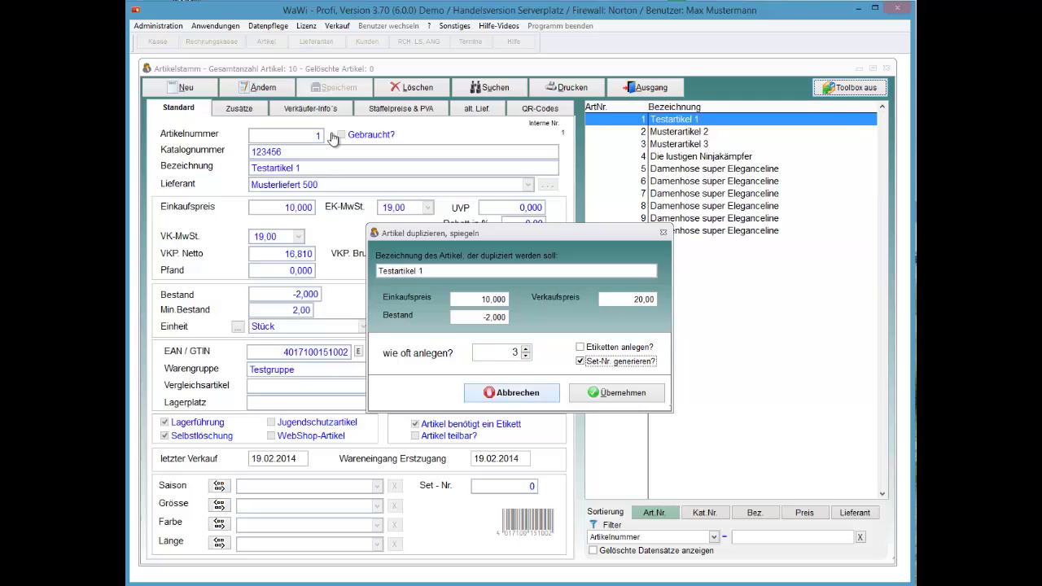
pyautogui.press('space')
pyautogui.press('space')
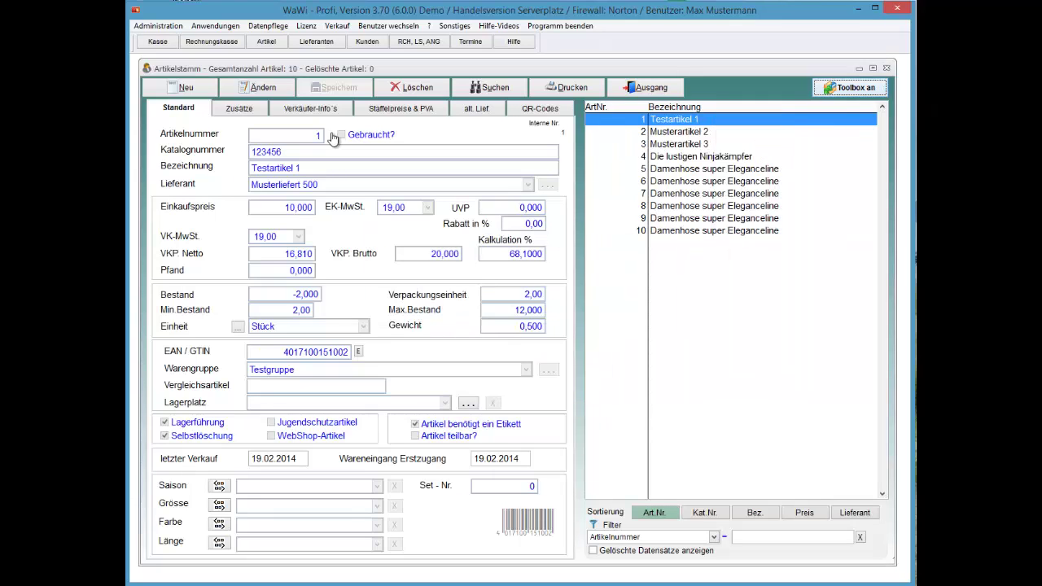
# - Edit Musterartikel 2, set its set number to 1 and save the article
pyautogui.press('Down')
pyautogui.press('alt+adiaeresis')
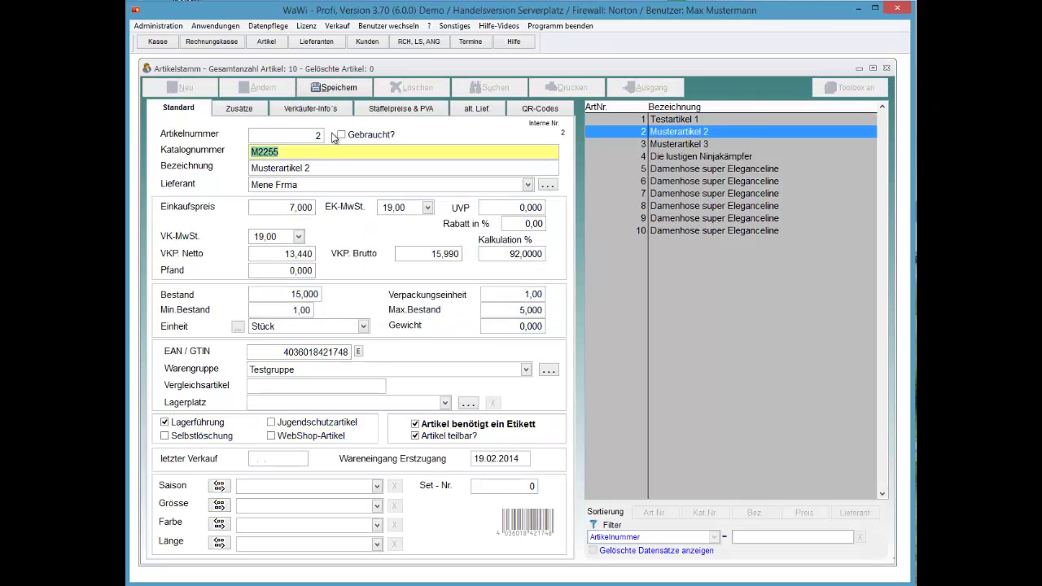
pyautogui.hotkey('shift', 'Tab')
pyautogui.write('1')
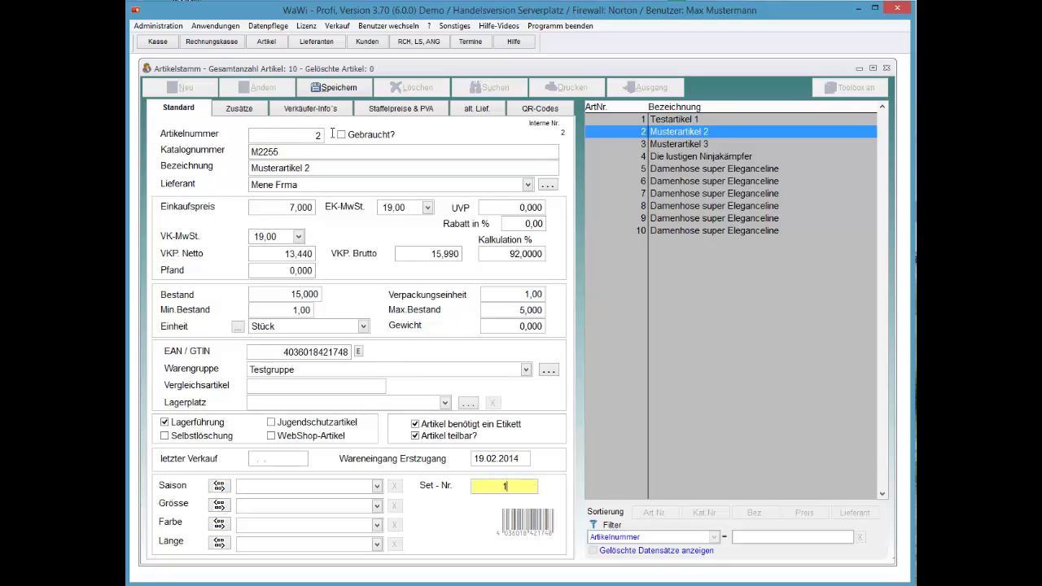
pyautogui.hotkey('alt', 's')
pyautogui.press('Left')
pyautogui.press('Return')
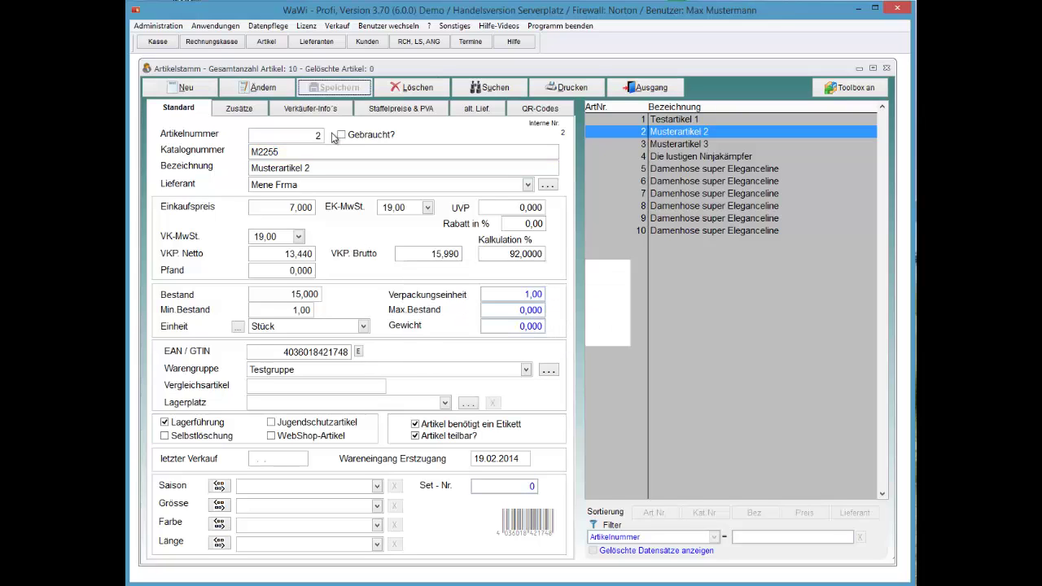
# - Assign set number 1 to Musterartikel 3 and save the article
pyautogui.press('Down')
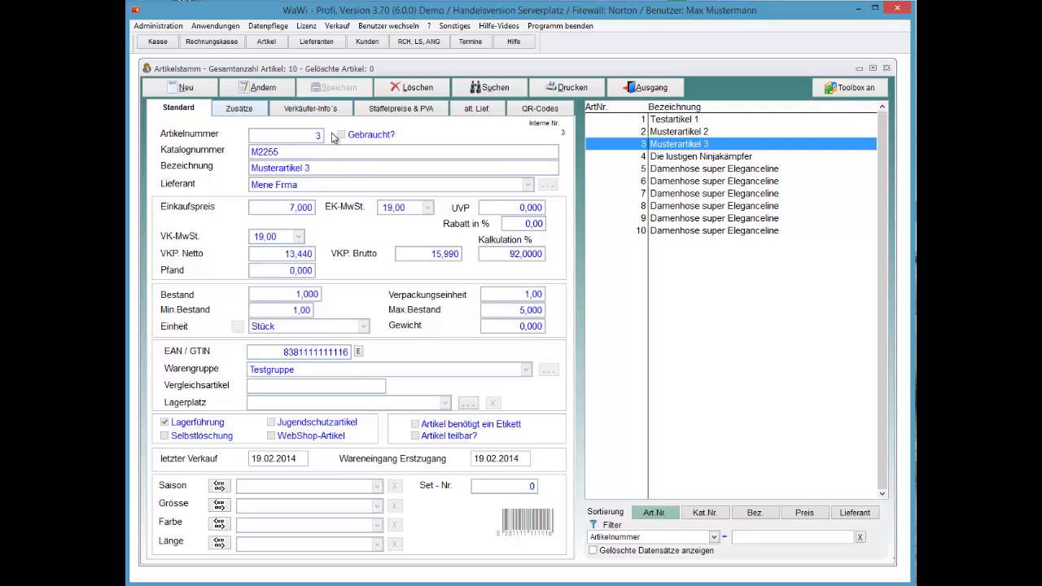
pyautogui.press('alt+adiaeresis')
pyautogui.hotkey('shift', 'Tab')
pyautogui.write('1')
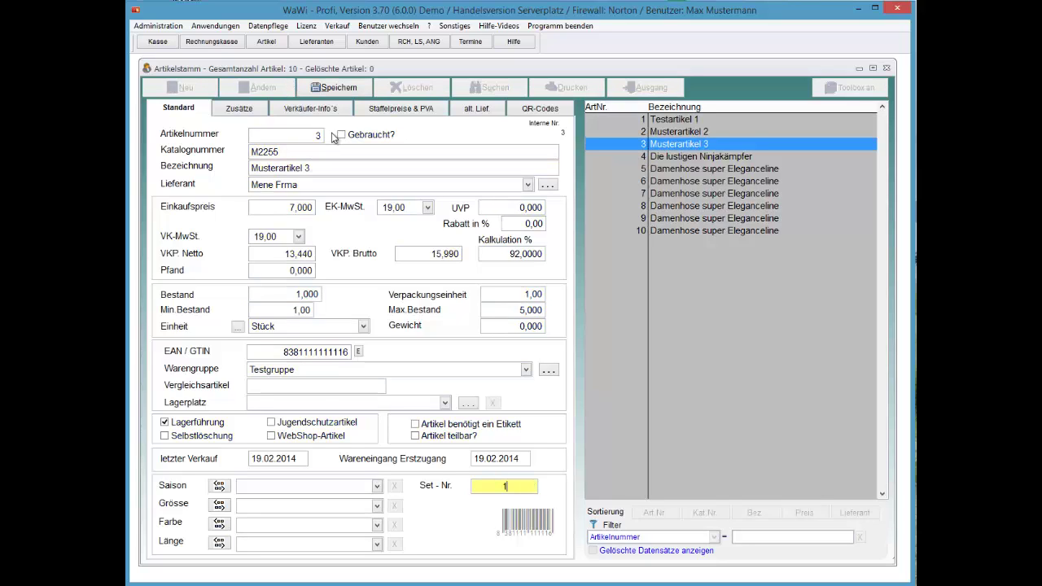
pyautogui.press('Return')
pyautogui.press('Left')
pyautogui.press('Return')
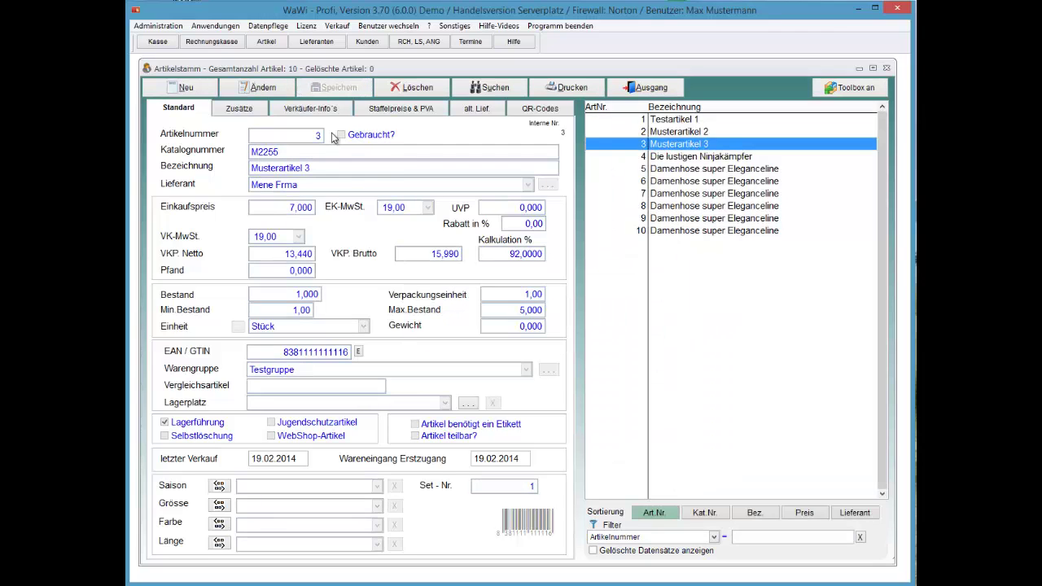
# - Open the article groups from Musterartikel 3, examine the articles assigned to set number 1, and close the overview
pyautogui.press('Up')
pyautogui.press('Down')
pyautogui.hotkey('shift', 'F10')
pyautogui.press('Down')
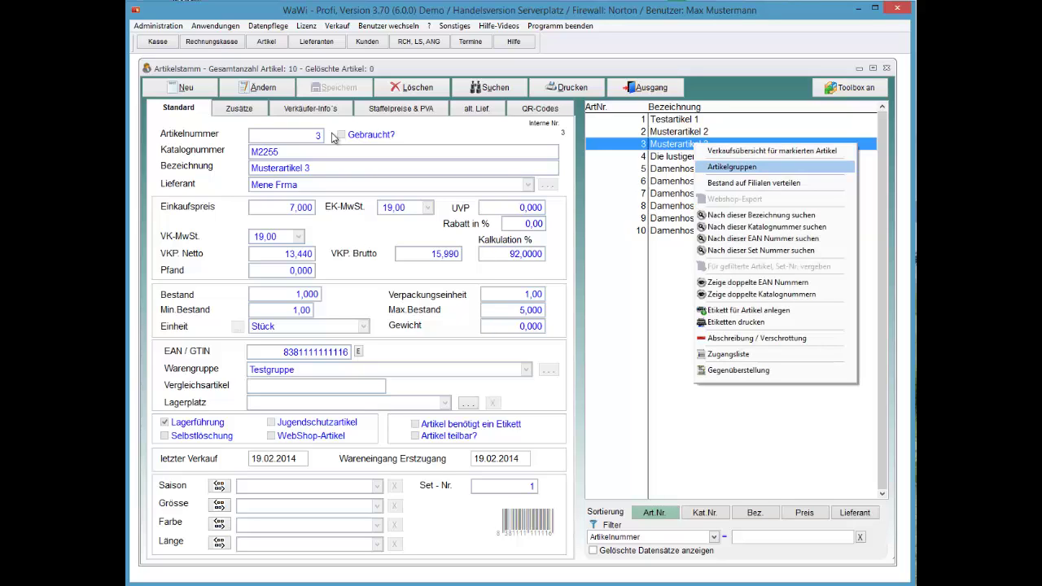
pyautogui.press('Return')
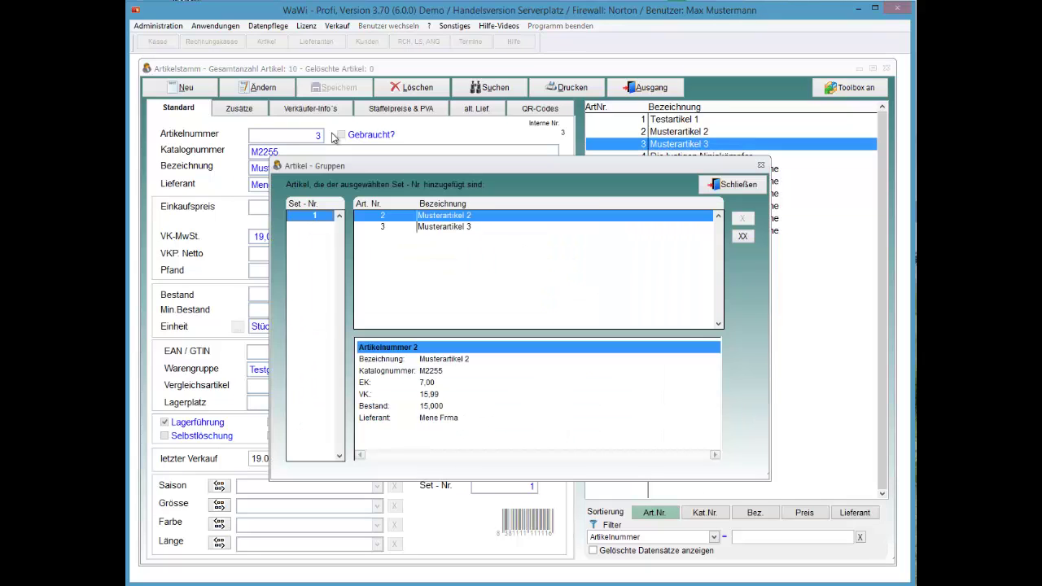
pyautogui.press('Down')
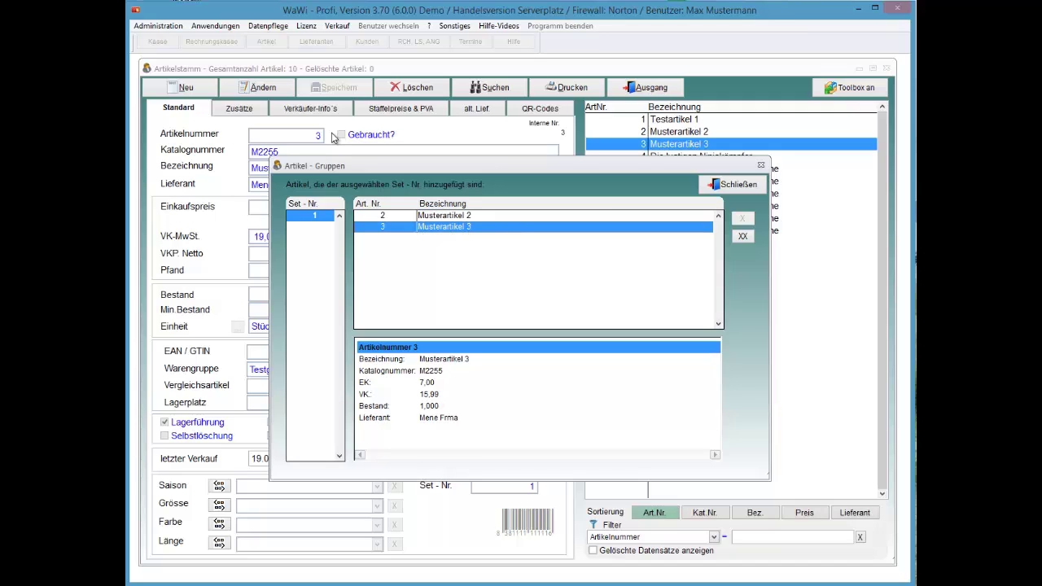
pyautogui.press('Up')
pyautogui.press('Down')
pyautogui.press('Escape')
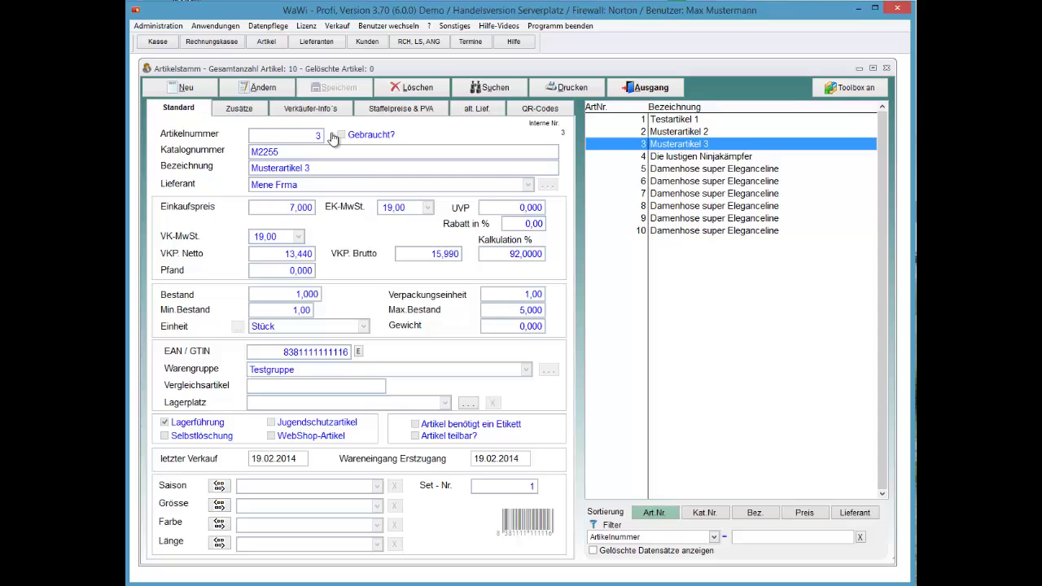
# - Leave the article master, open the cash register and call up the selection of articles belonging to the set number
pyautogui.press('Escape')
pyautogui.press('Return')
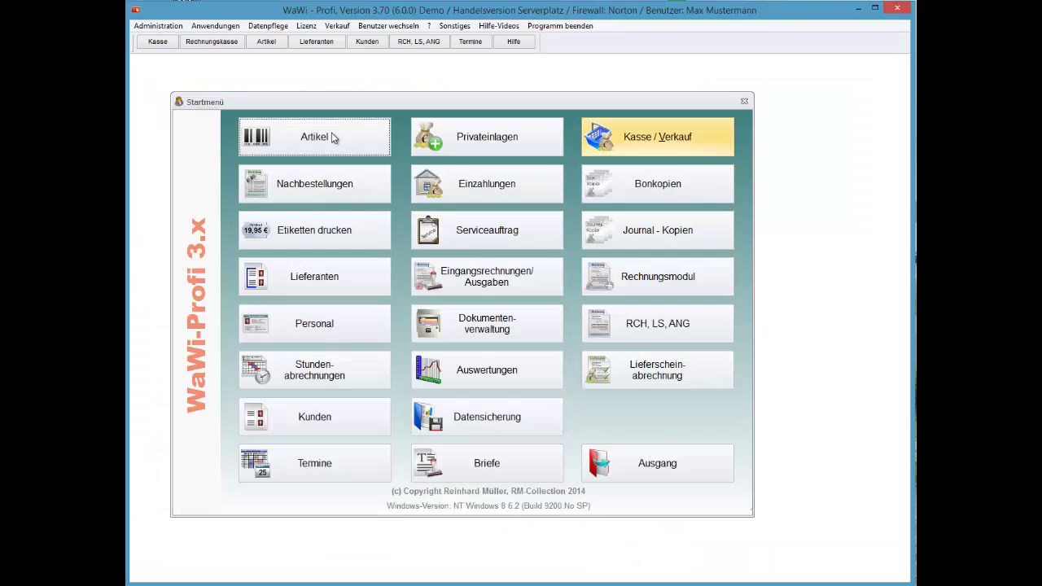
pyautogui.press('Return')
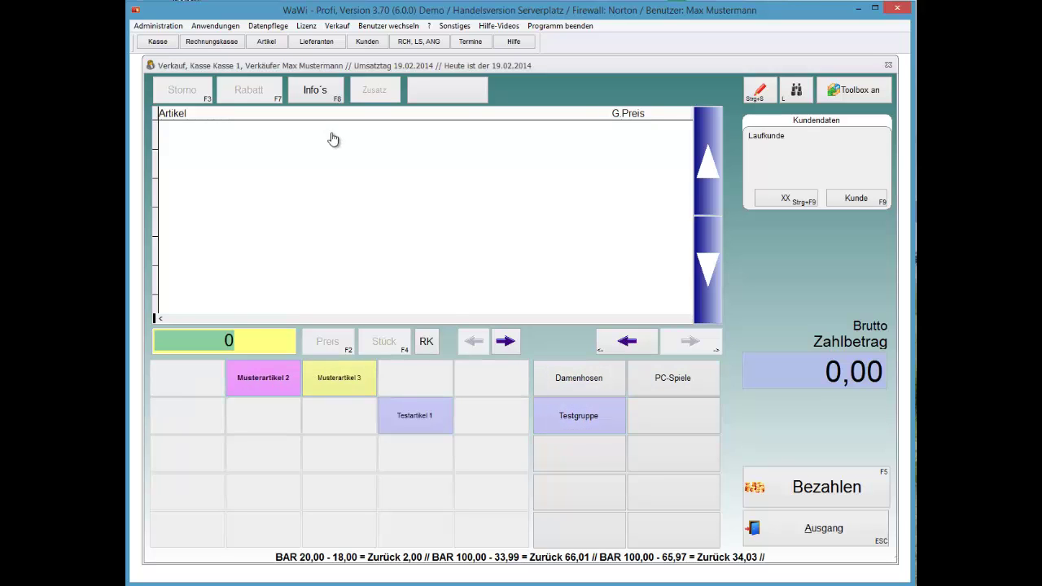
pyautogui.press('Return')
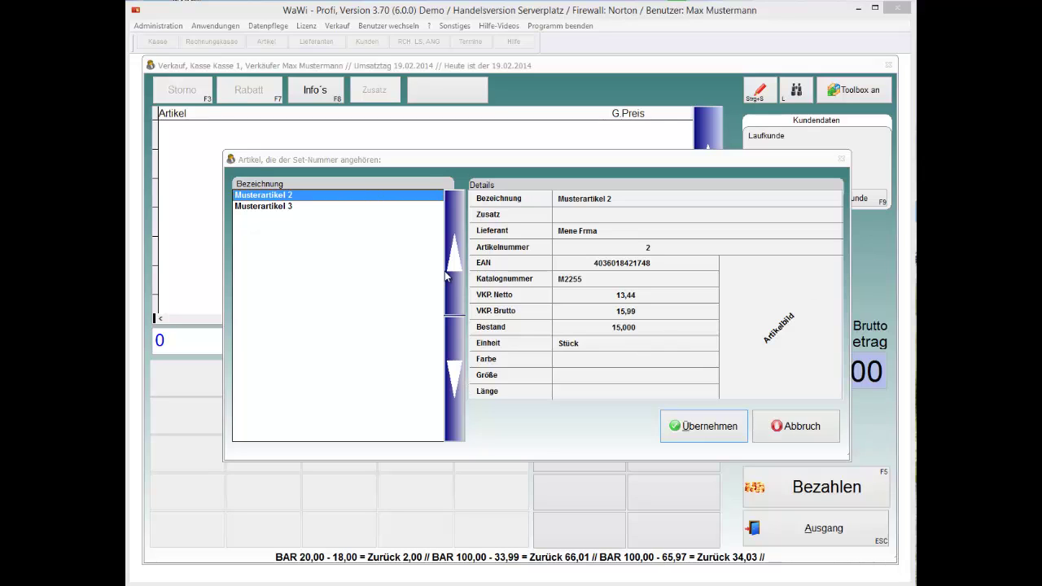
# - Compare the details of Musterartikel 2 and Musterartikel 3 in the set selection, and leave the cash register without completing a sale
pyautogui.click(289, 209)
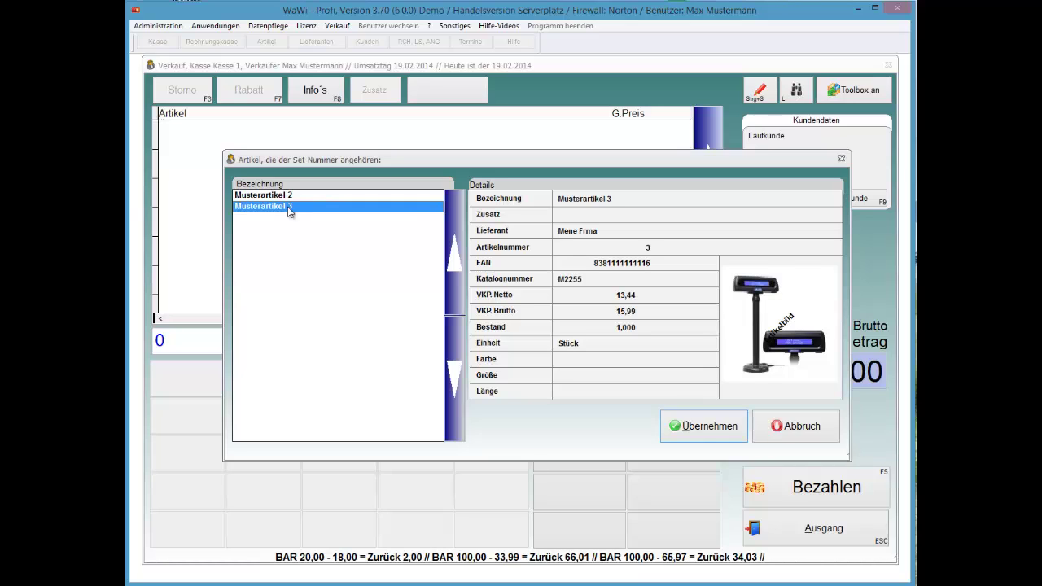
pyautogui.press('Up')
pyautogui.press('Down')
pyautogui.press('Up')
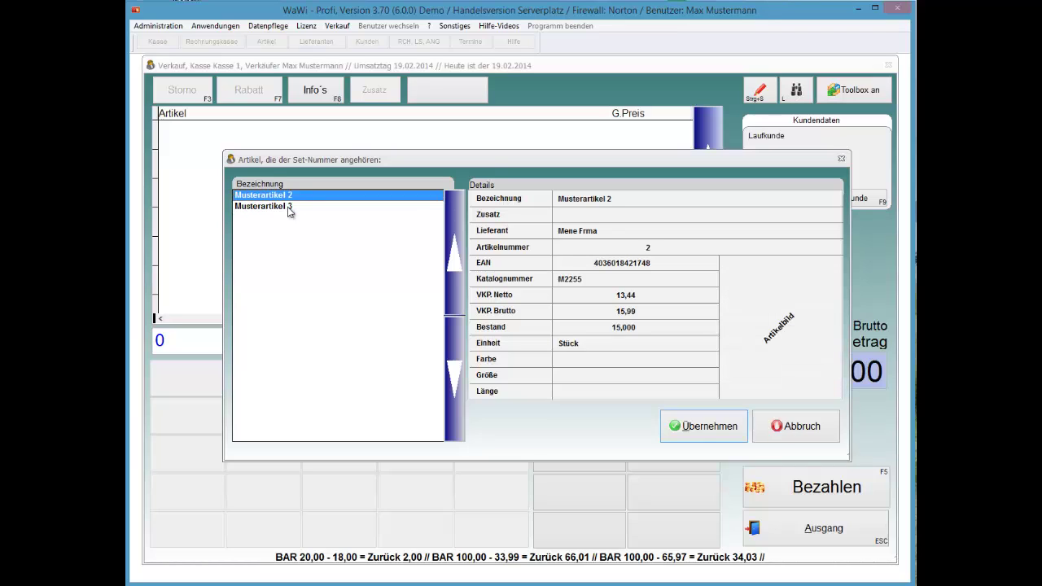
pyautogui.press('Return')
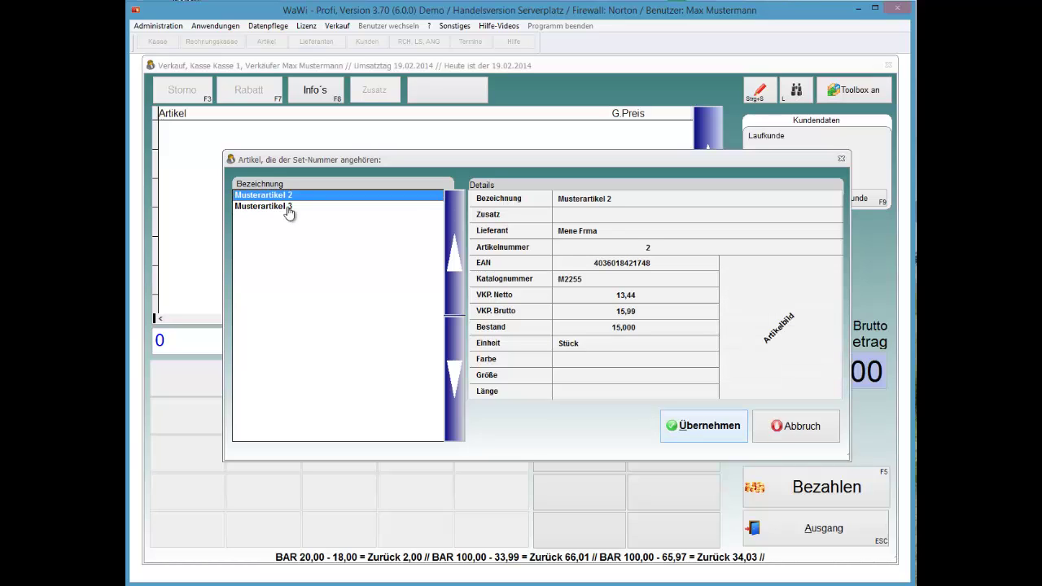
pyautogui.press('space')
pyautogui.click(289, 209)
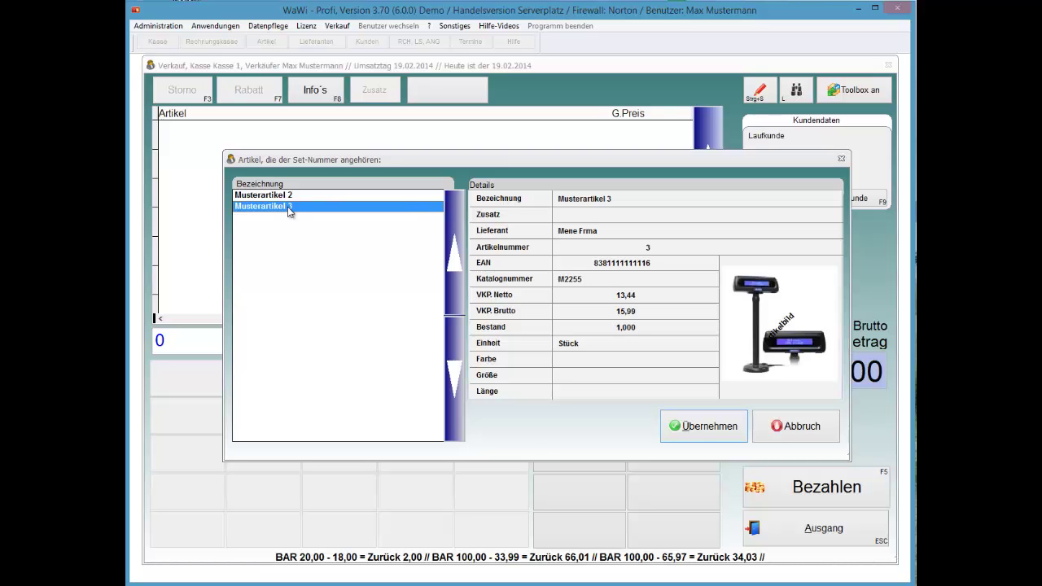
pyautogui.press('Escape')
pyautogui.press('Escape')
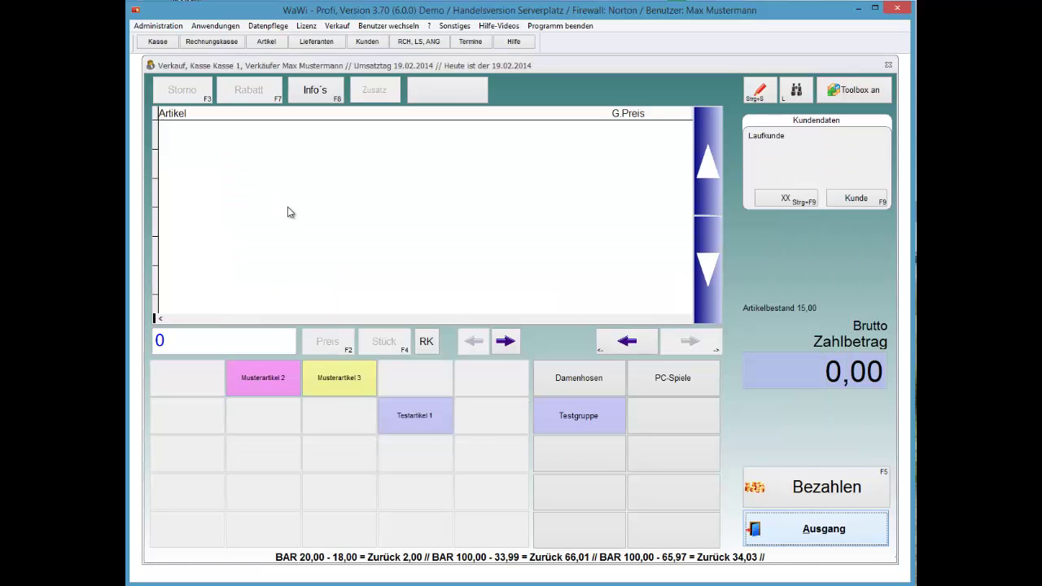
# - Open the article master, look at the record of Damenhose super Eleganceline with article number 6, and close the article master
pyautogui.click(537, 401)
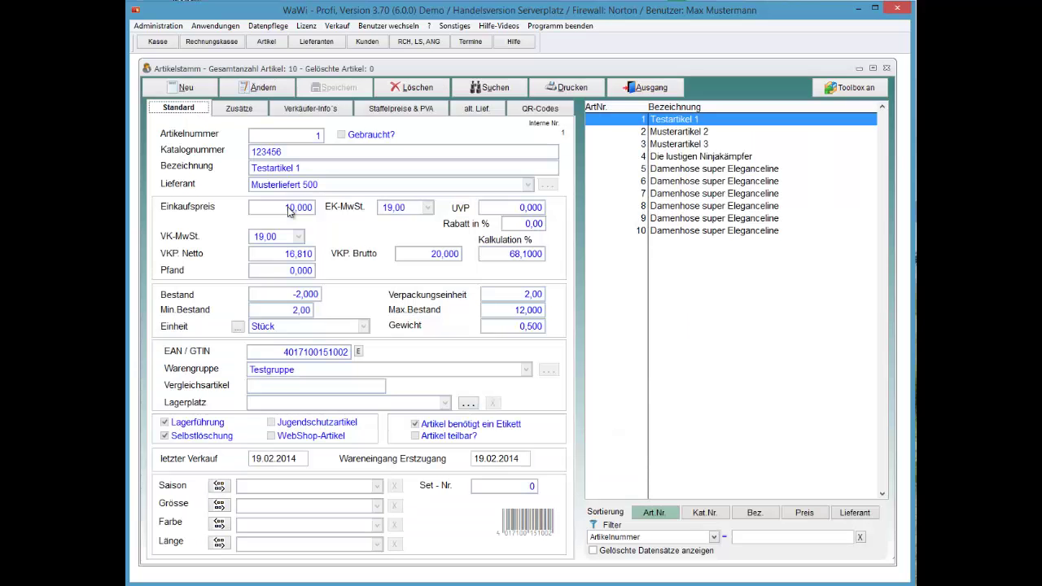
pyautogui.press('Down')
pyautogui.press('Down')
pyautogui.press('Down')
pyautogui.press('Down')
pyautogui.press('Down')
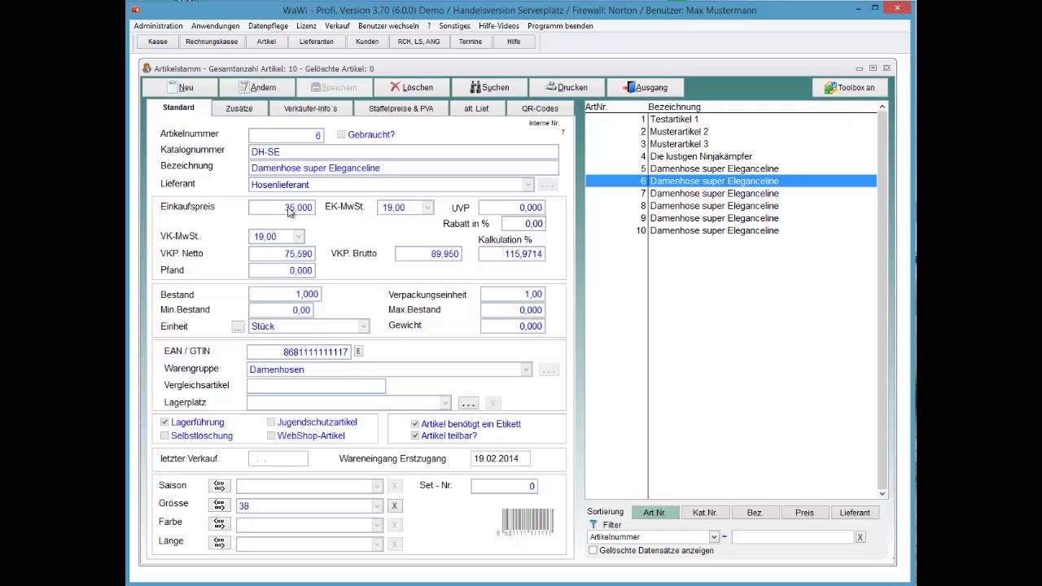
pyautogui.click(645, 87)
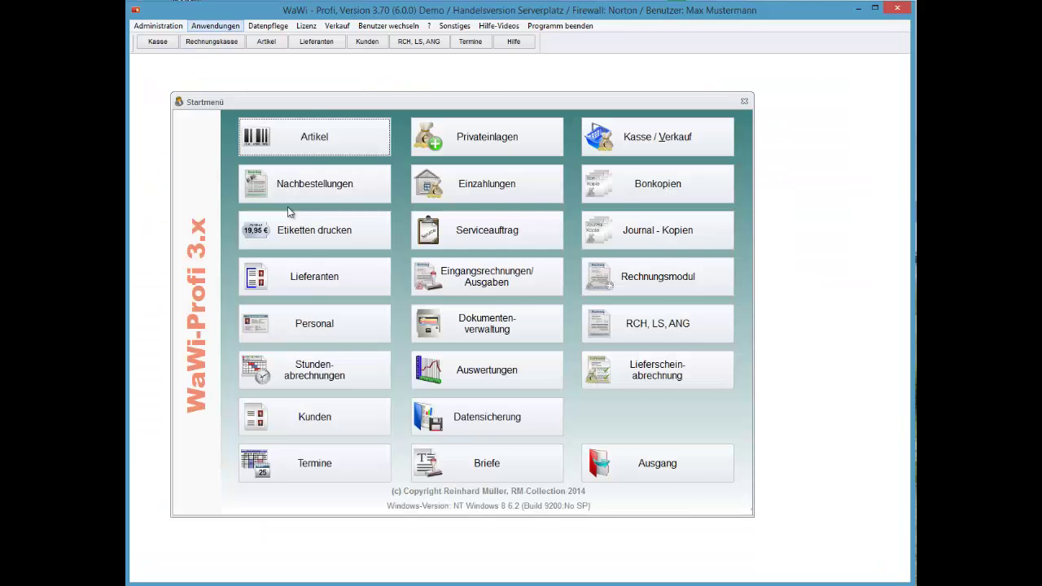
# - Open the article group modification and run an article search without any criteria
pyautogui.click(215, 26)
pyautogui.moveTo(212, 56)
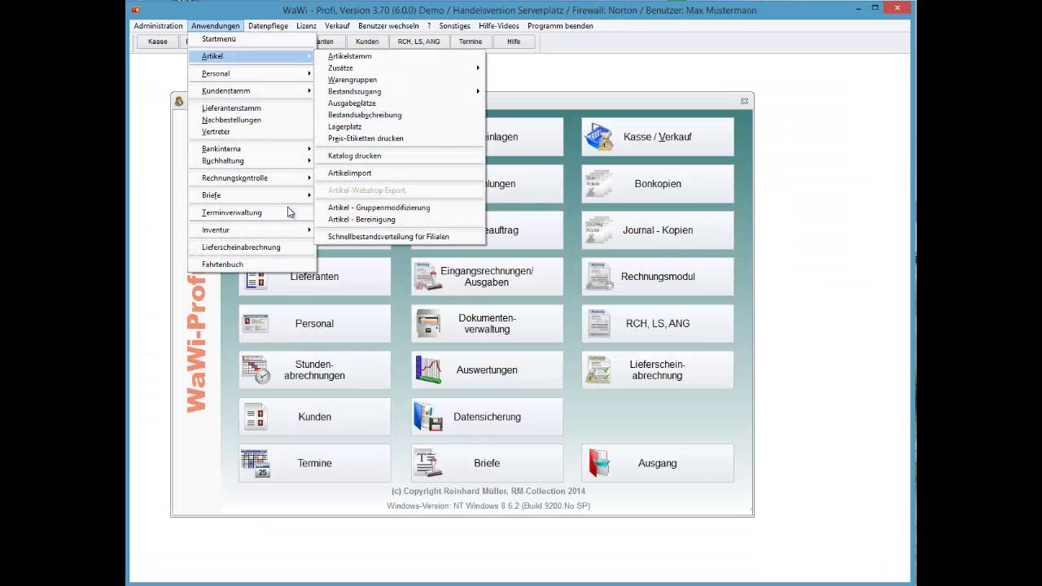
pyautogui.click(378, 208)
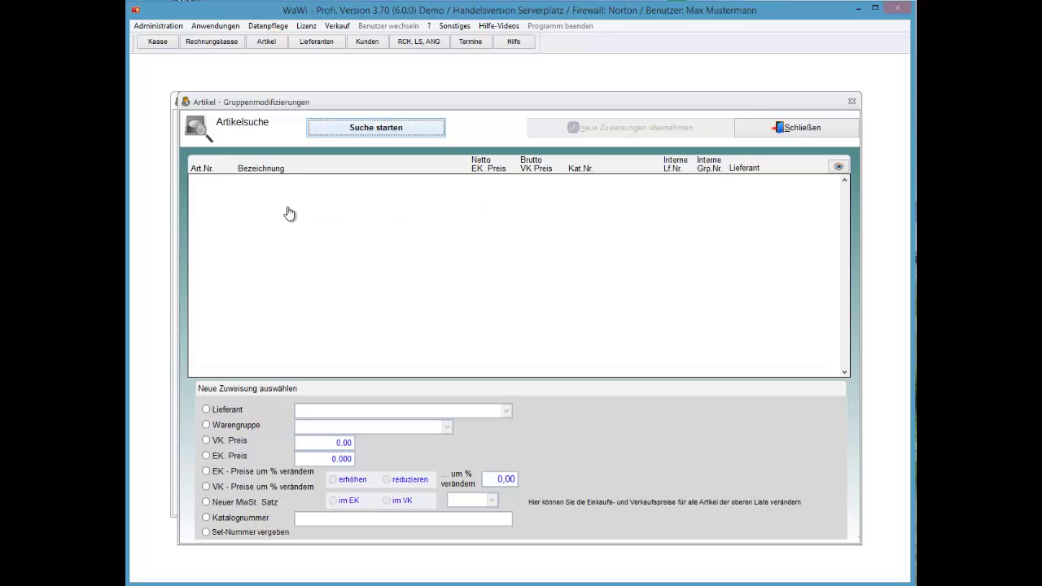
pyautogui.press('Return')
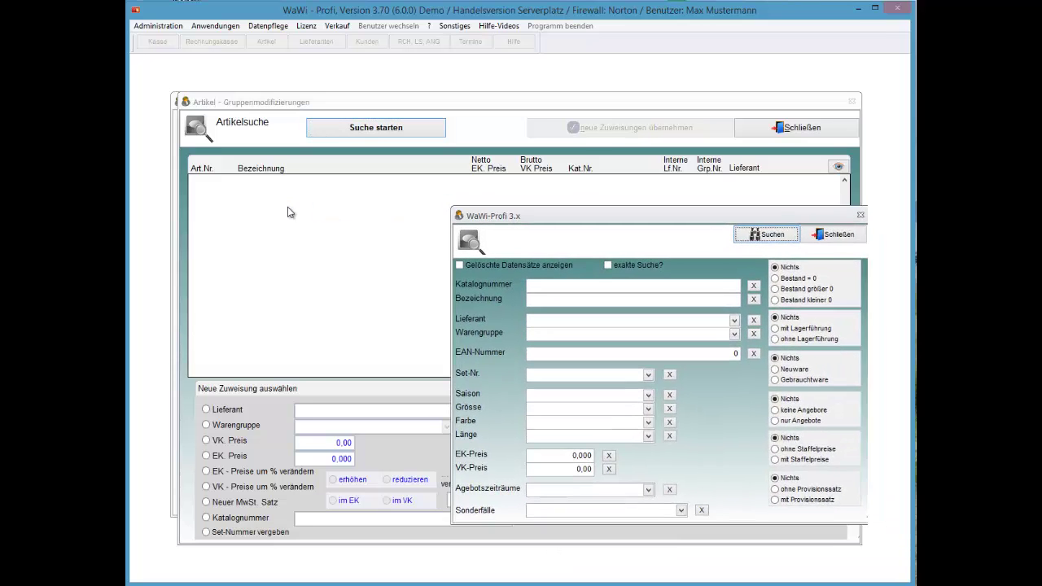
pyautogui.press('Return')
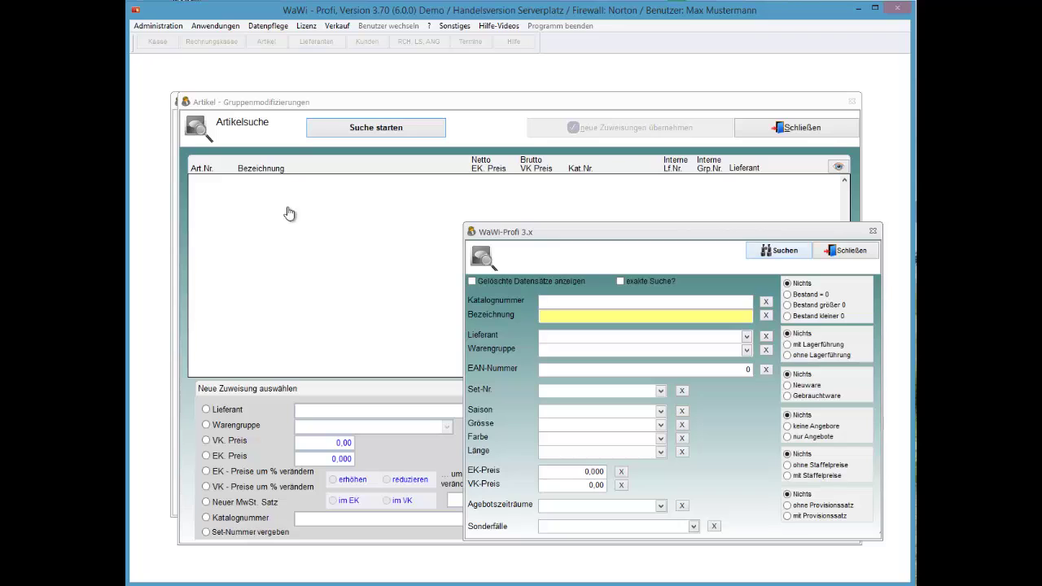
# - Search for articles with "damenhose" in the description and close the search dialog
pyautogui.click(614, 316)
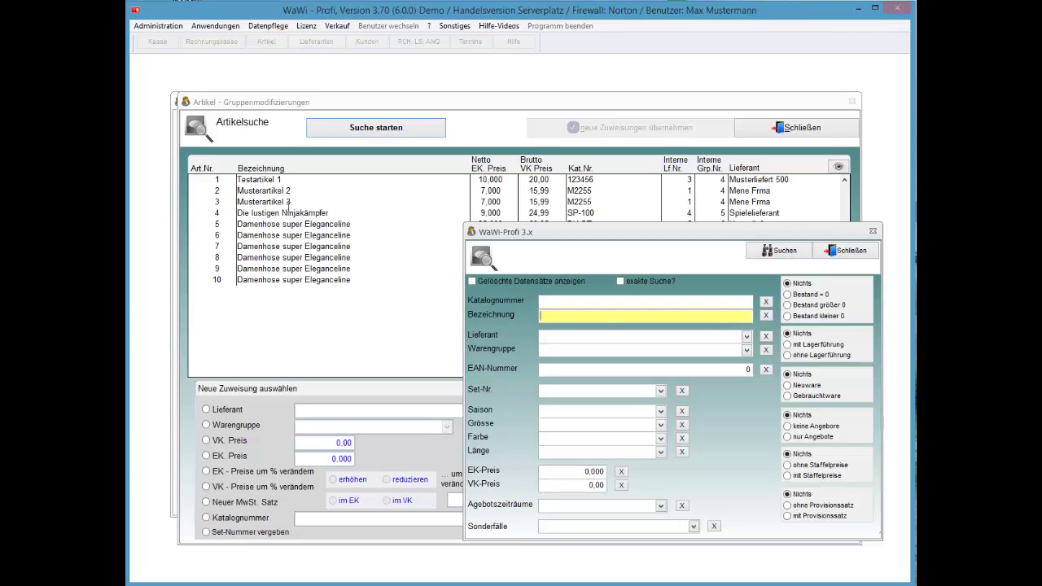
pyautogui.write('damenhose')
pyautogui.press('Return')
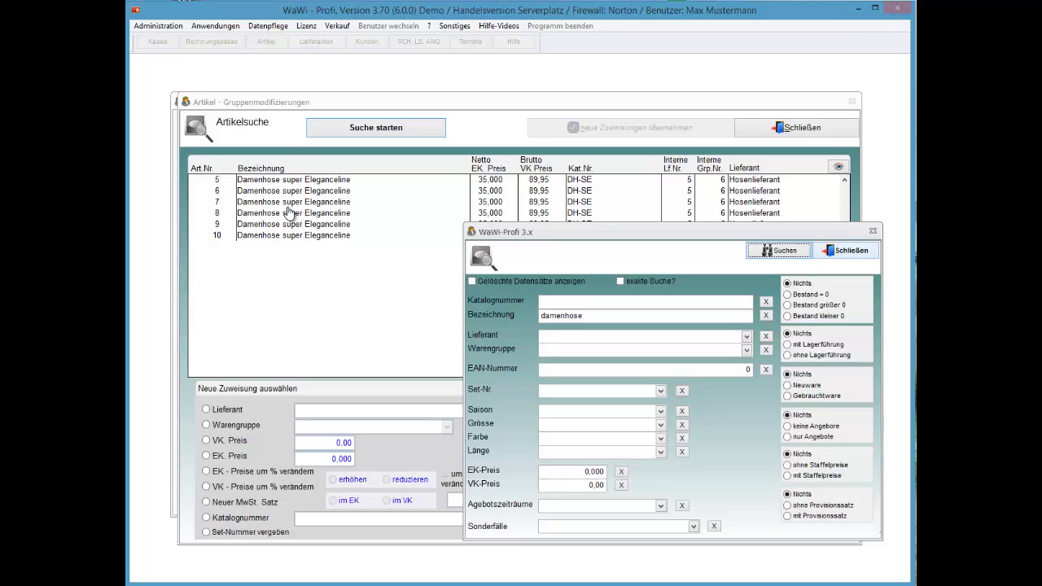
pyautogui.press('Escape')
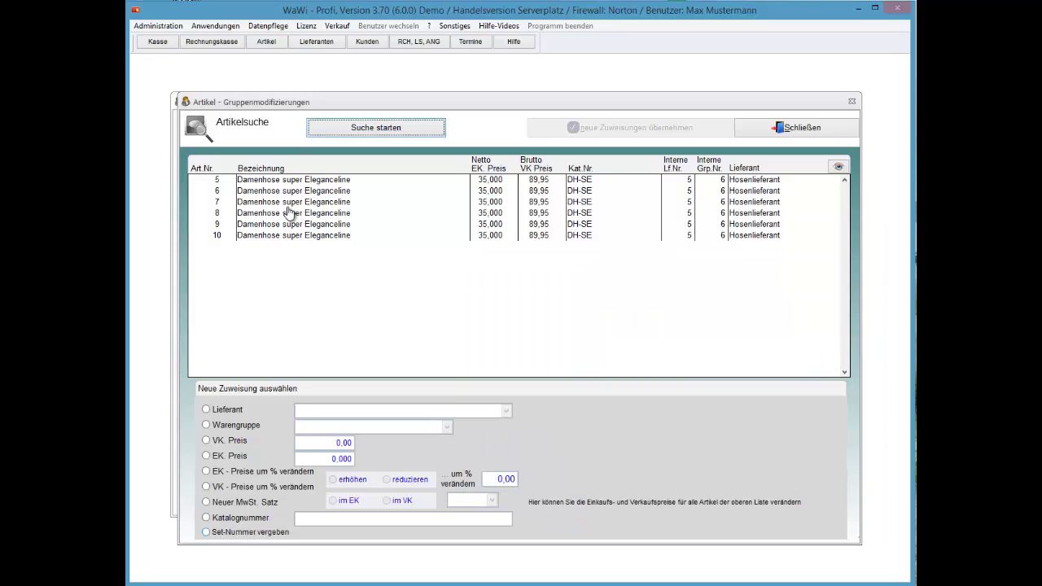
# - Assign a shared set number to all listed Damenhose super Eleganceline articles, apply the new assignment, and close the group modification
pyautogui.click(206, 533)
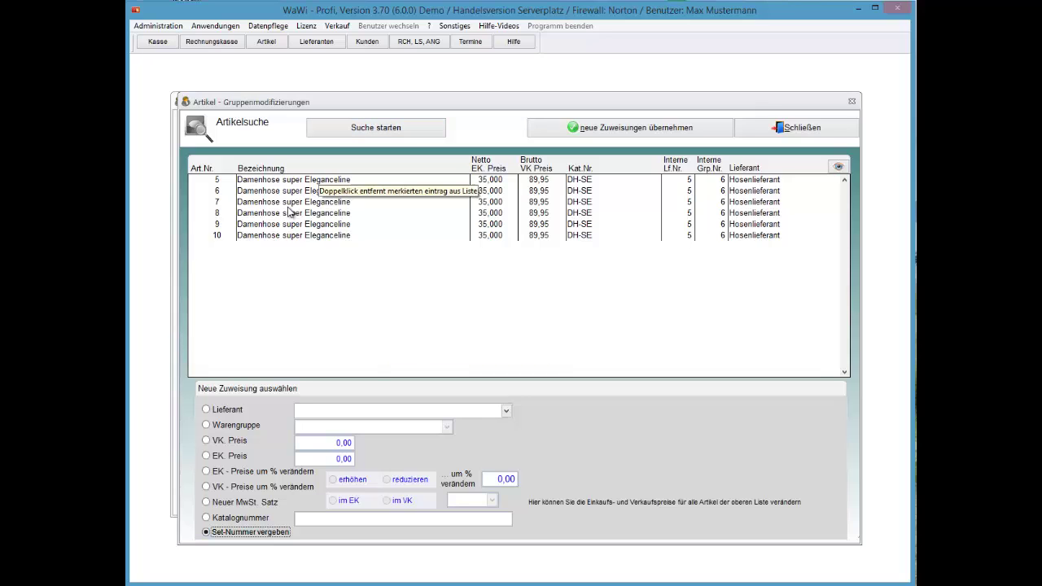
pyautogui.press('Tab')
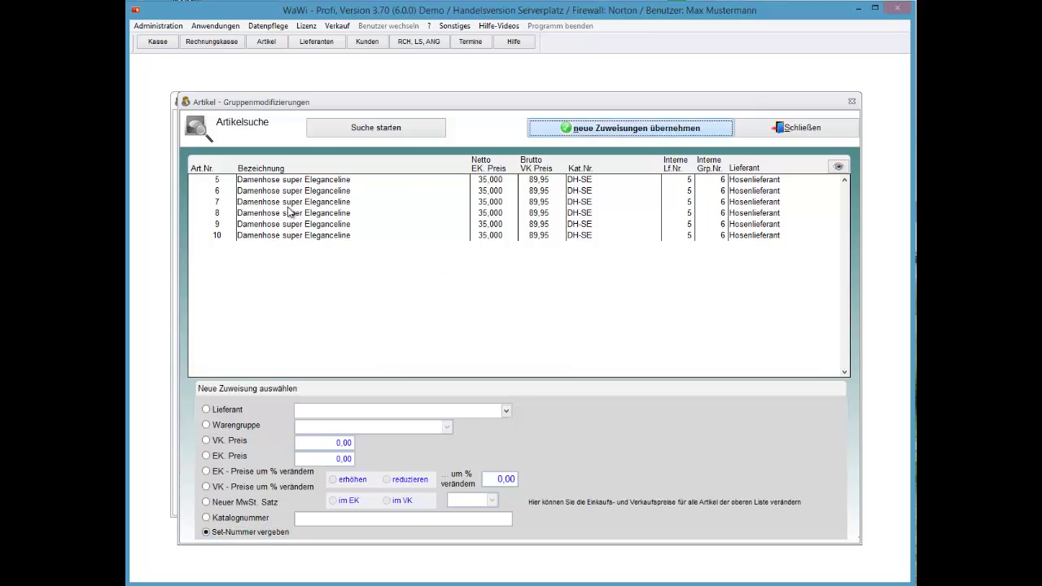
pyautogui.press('Return')
pyautogui.press('Return')
pyautogui.press('Return')
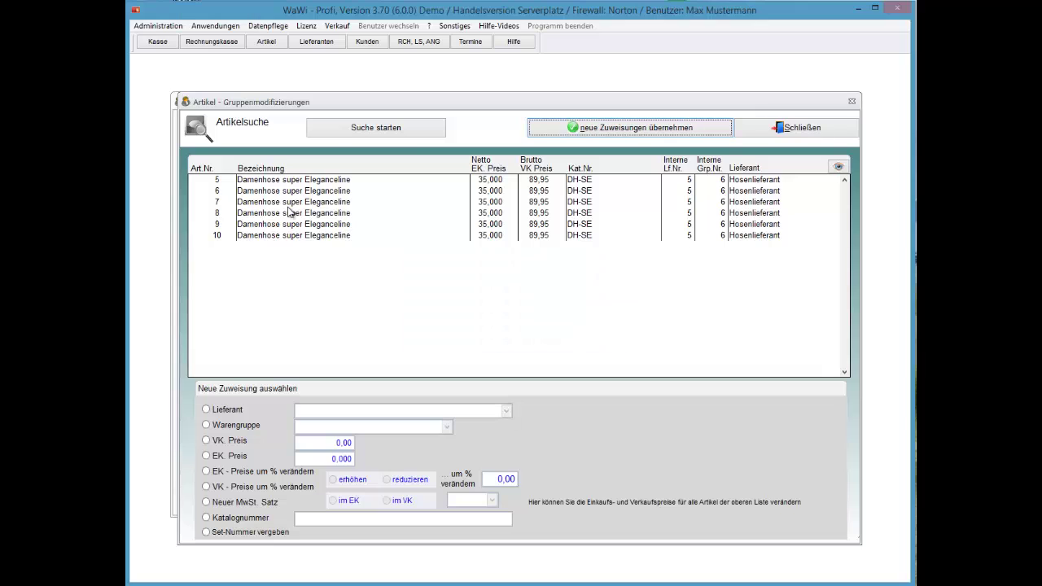
pyautogui.press('Tab')
pyautogui.press('Return')
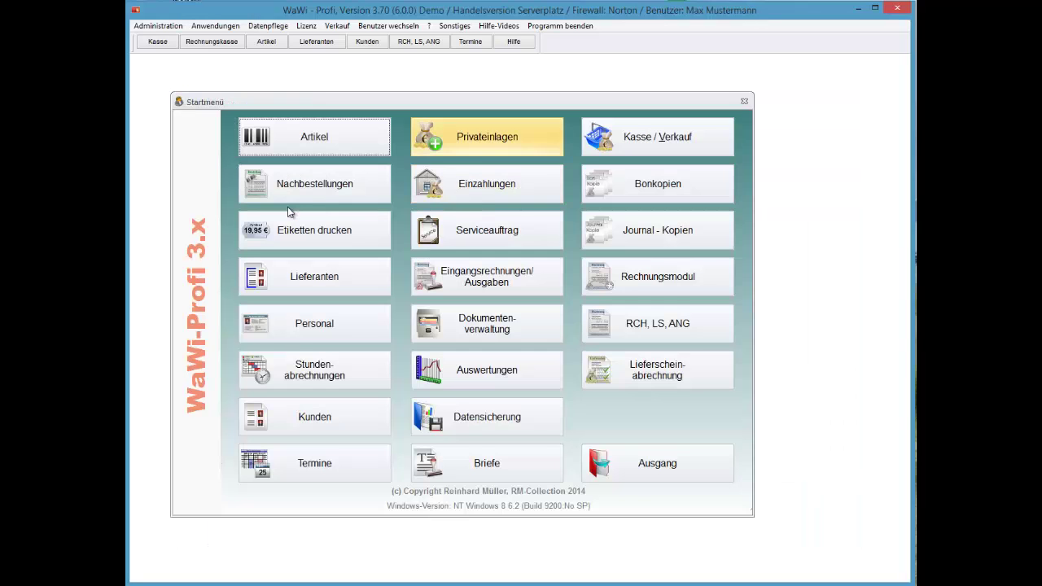
# - Open the article master and check the set number in the Damenhose super Eleganceline records through article number 10
pyautogui.press('Return')
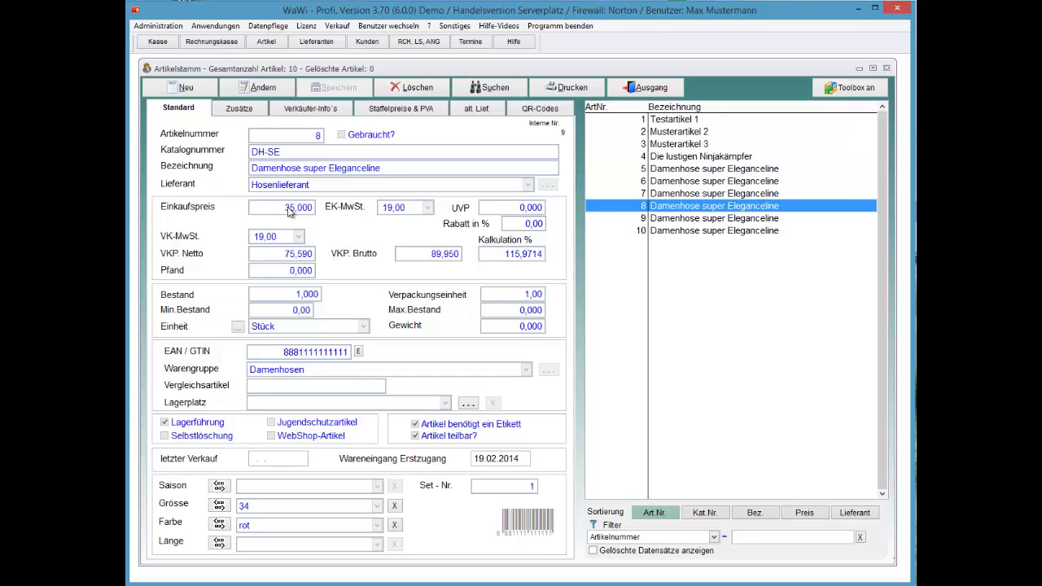
pyautogui.press('Down')
pyautogui.press('Down')
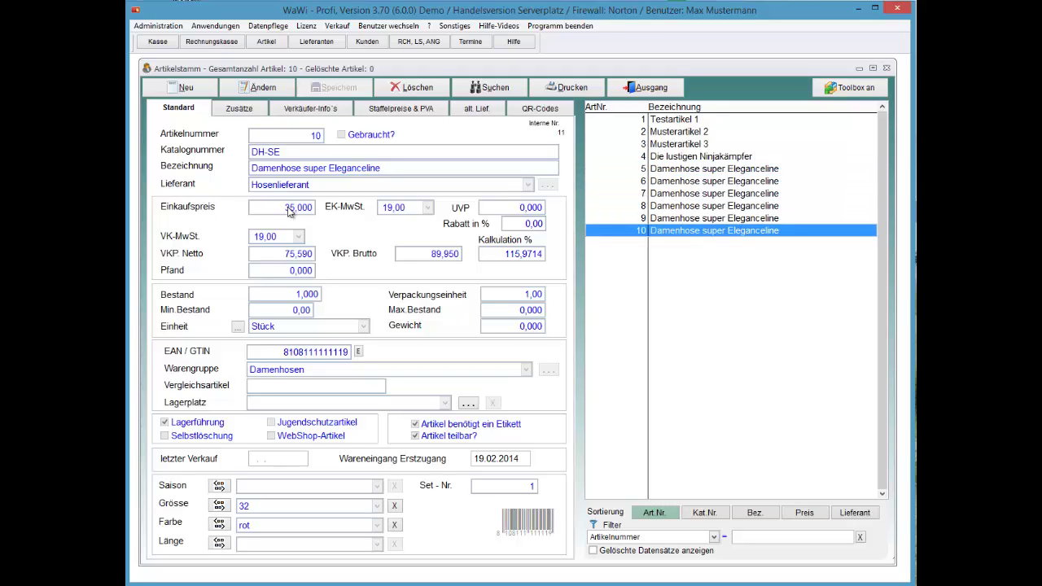